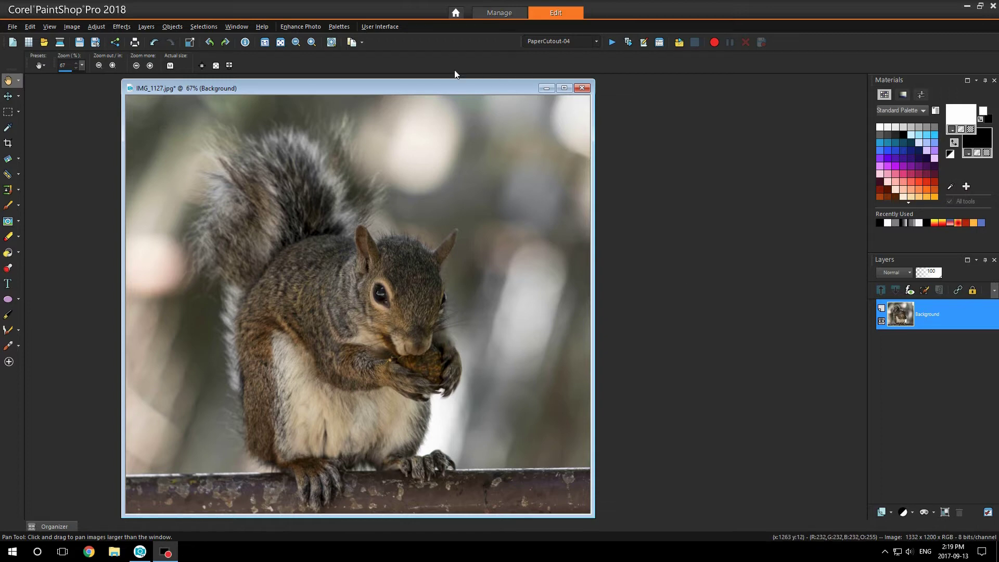
- Start a new raster layer named Raster 1 and enable its layers palette highlight in grey #808080
click(146, 27)
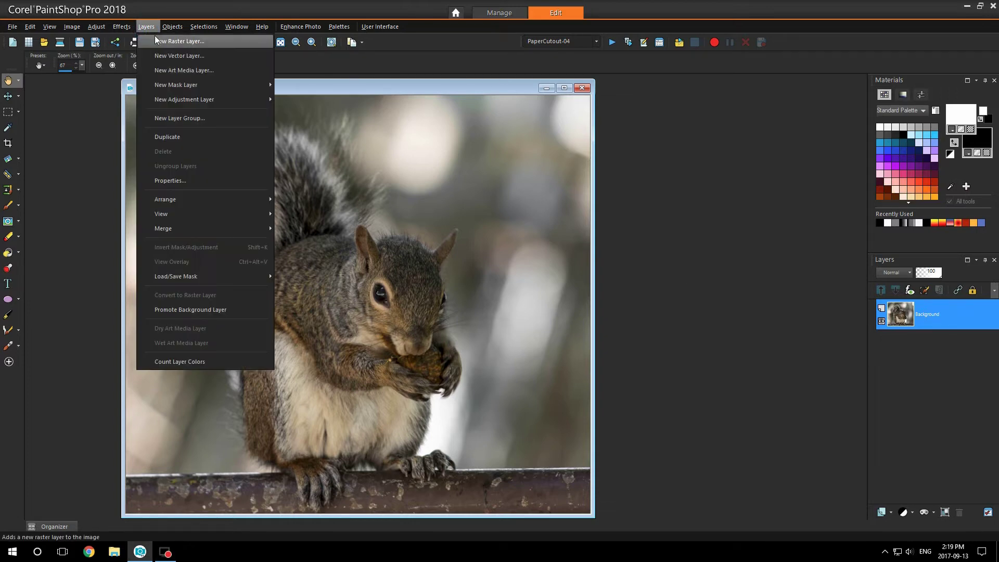
click(155, 37)
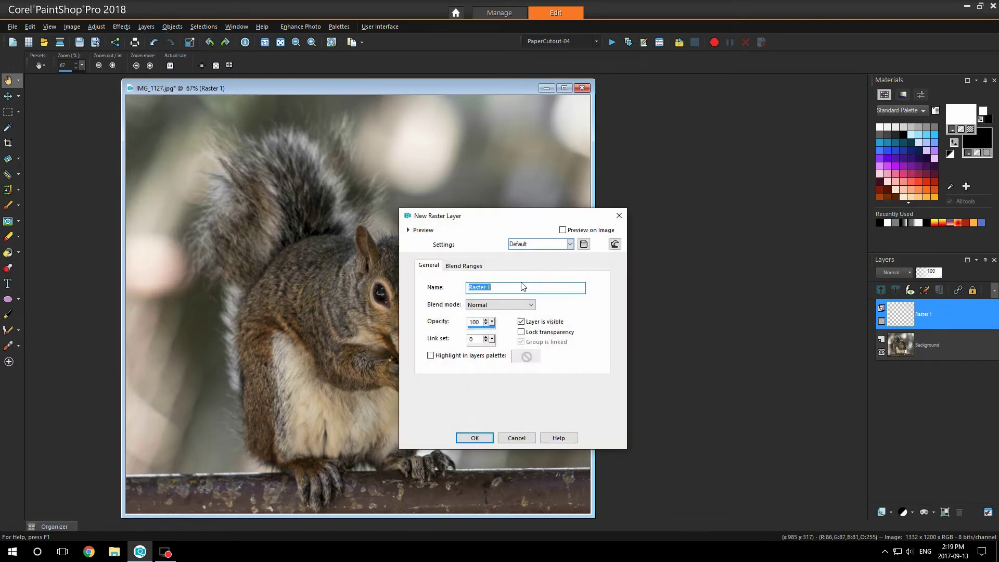
double_click(509, 287)
click(431, 356)
click(528, 356)
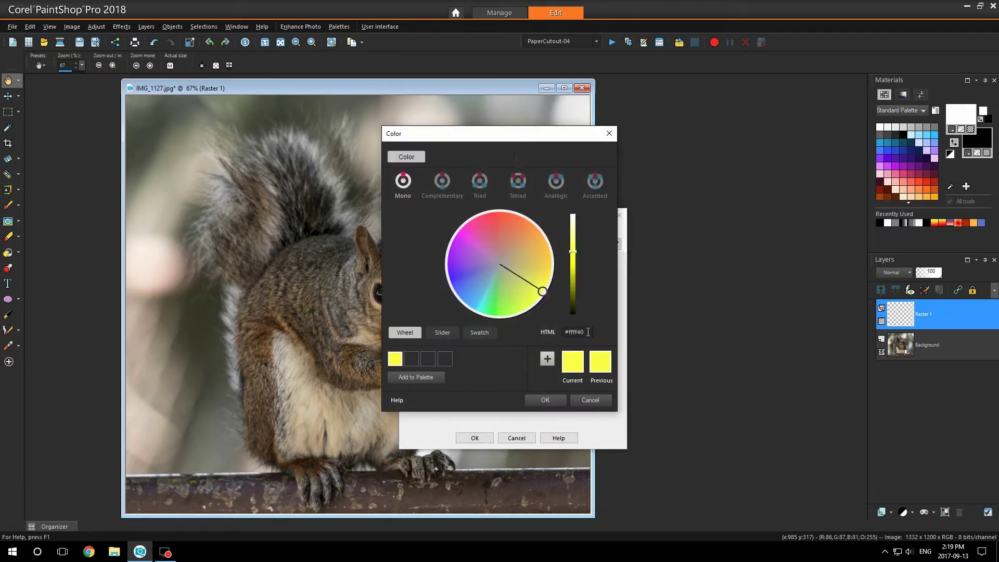
click(575, 333)
text(8)
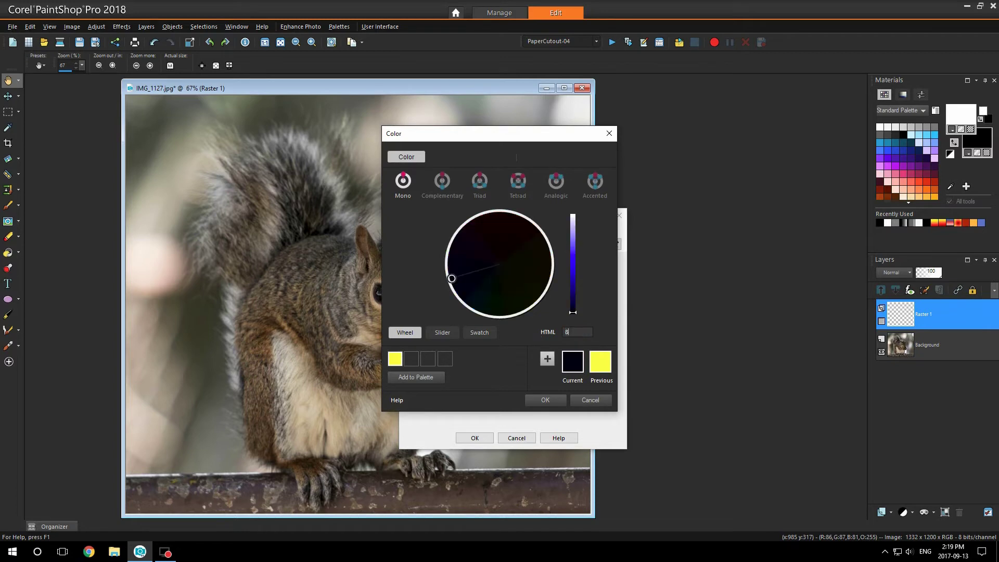
text(08080)
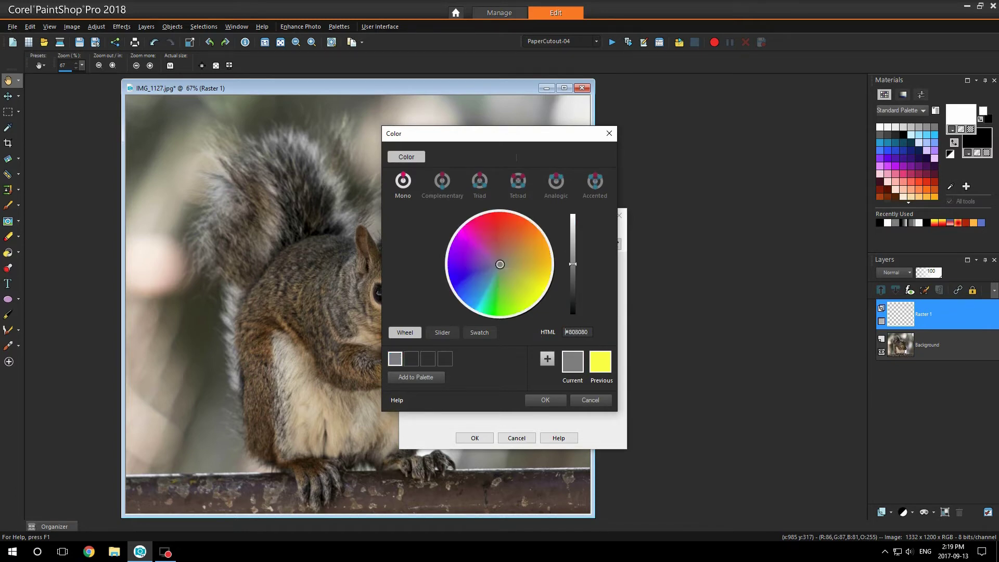
click(545, 401)
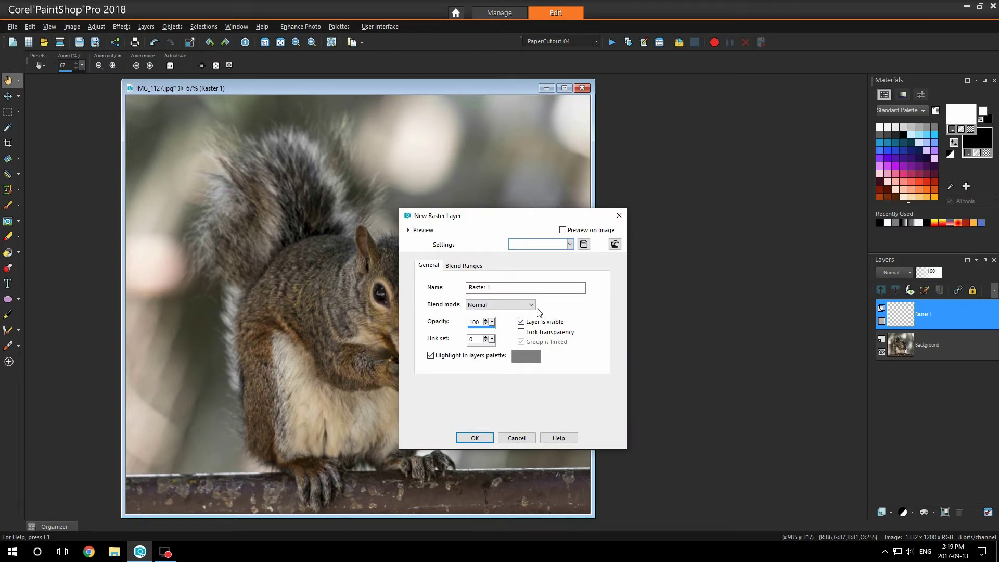
- Set the new layer's blend mode to Overlay and create the layer
click(531, 305)
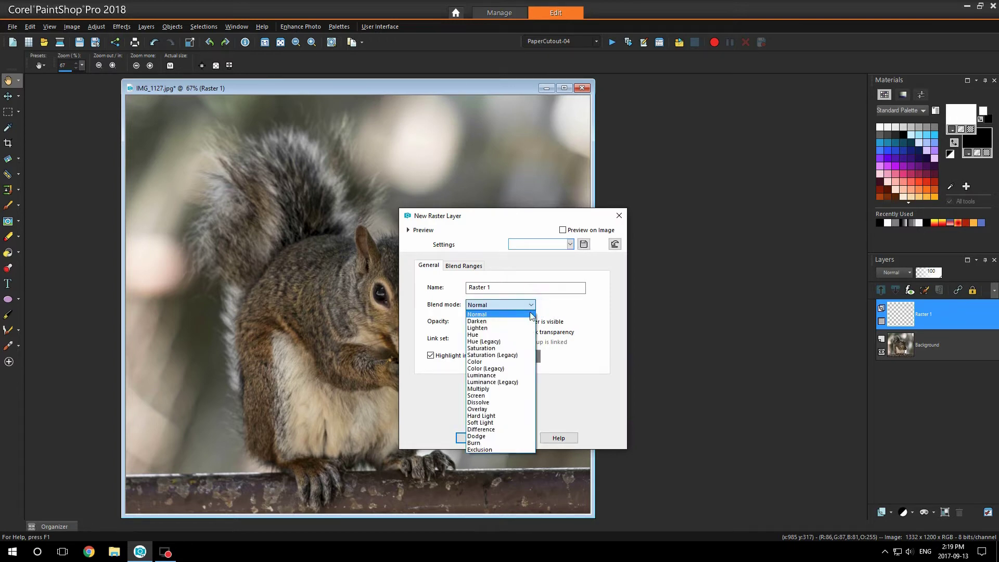
click(512, 410)
click(465, 438)
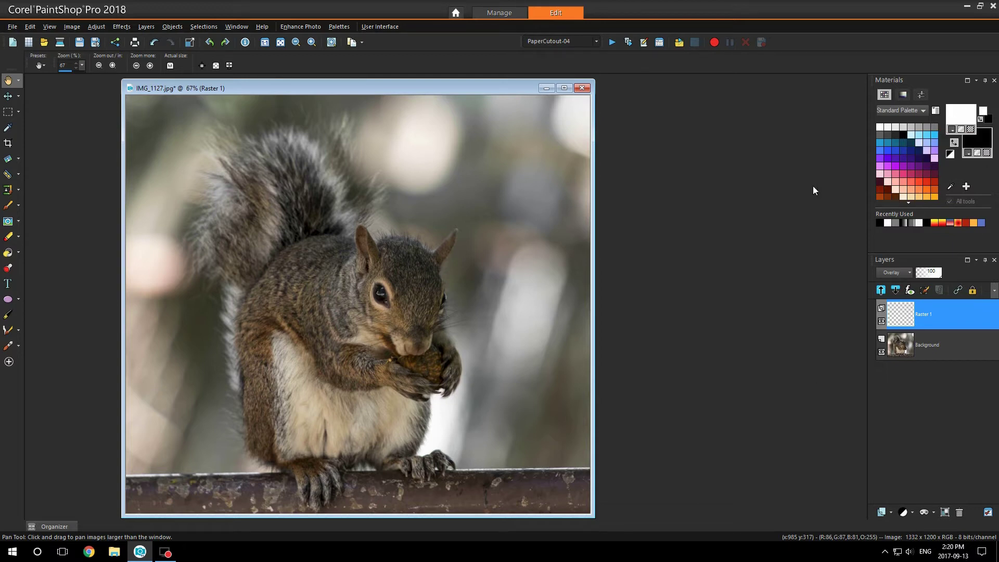
- Lighten the fur around the squirrel's eye and muzzle with white Paint Brush strokes, comparing the image with the Raster 1 layer hidden and shown
click(7, 209)
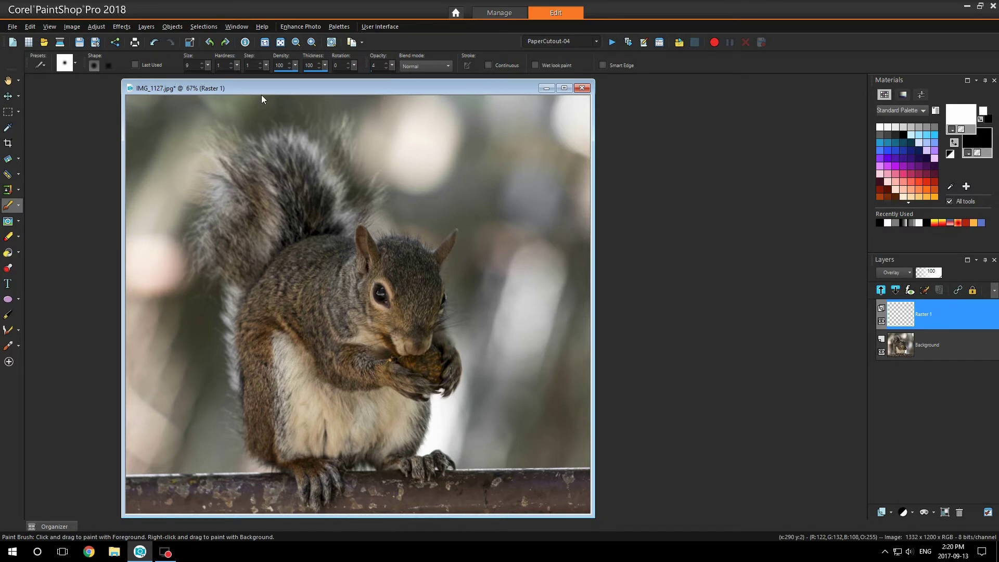
scroll(408, 293, up, 4)
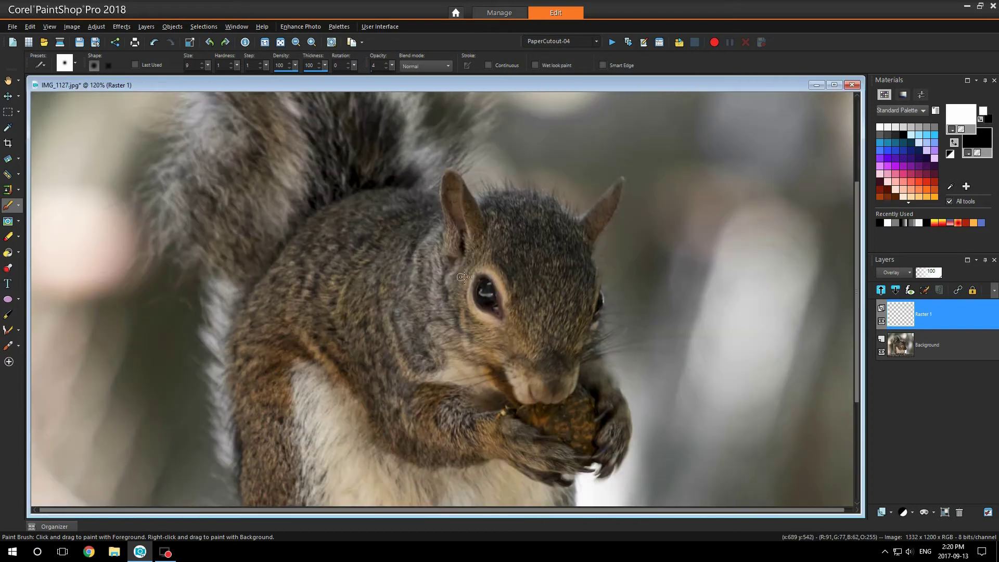
scroll(538, 293, up, 1)
scroll(509, 293, up, 1)
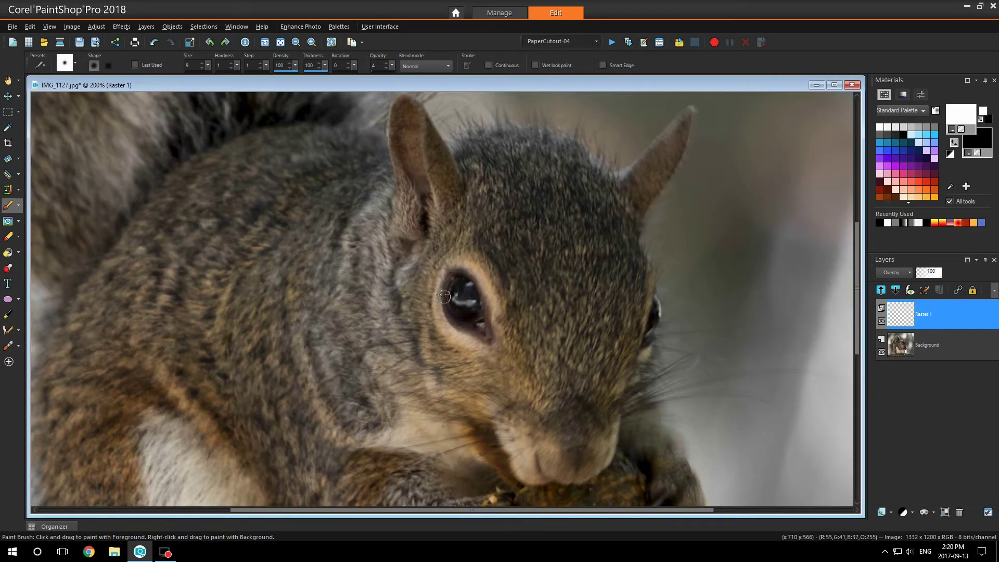
mouse_move(437, 279)
mouse_down()
mouse_move(430, 289)
mouse_move(448, 320)
mouse_up()
drag(462, 265, 482, 286)
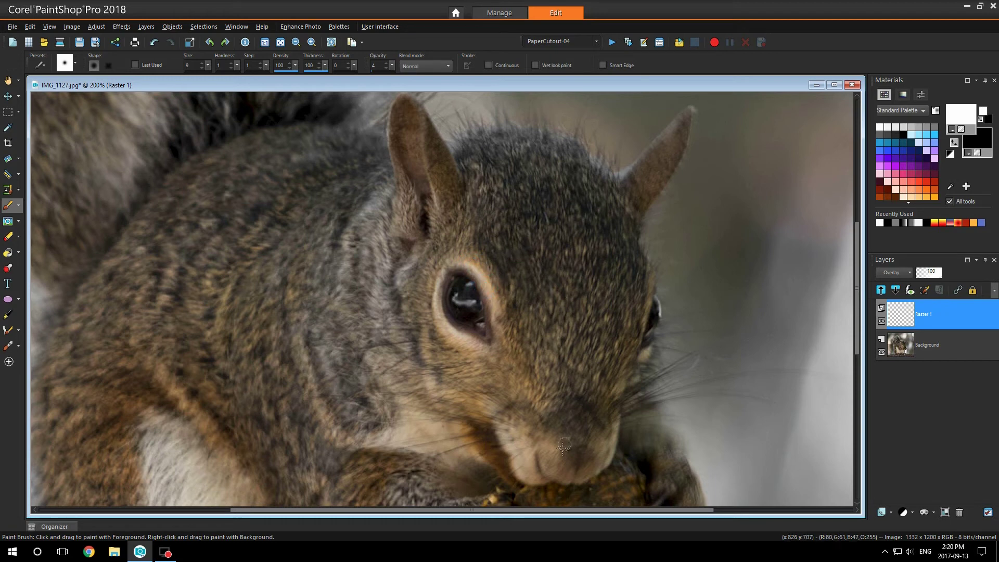
drag(505, 436, 513, 442)
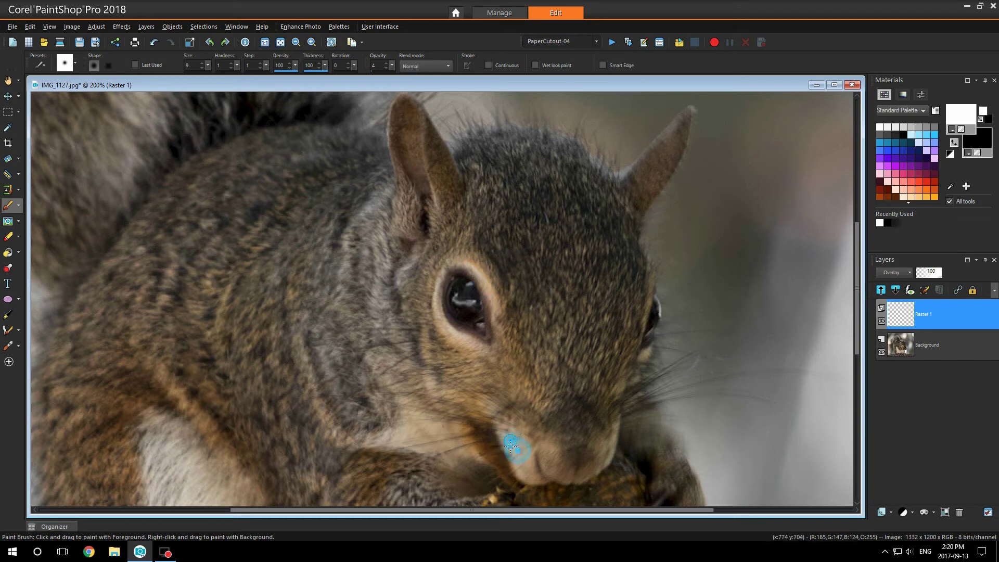
click(882, 321)
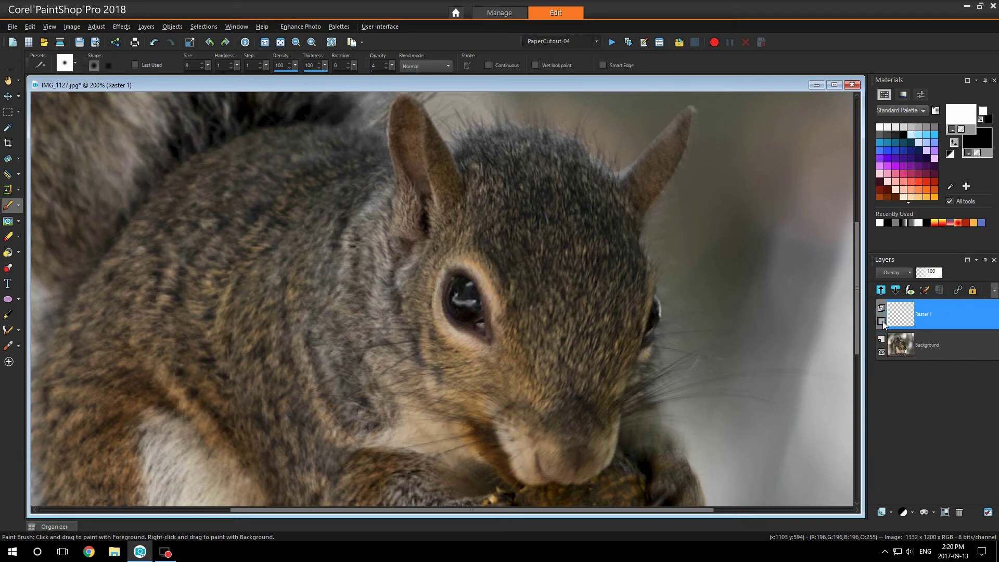
click(882, 321)
click(882, 323)
click(882, 325)
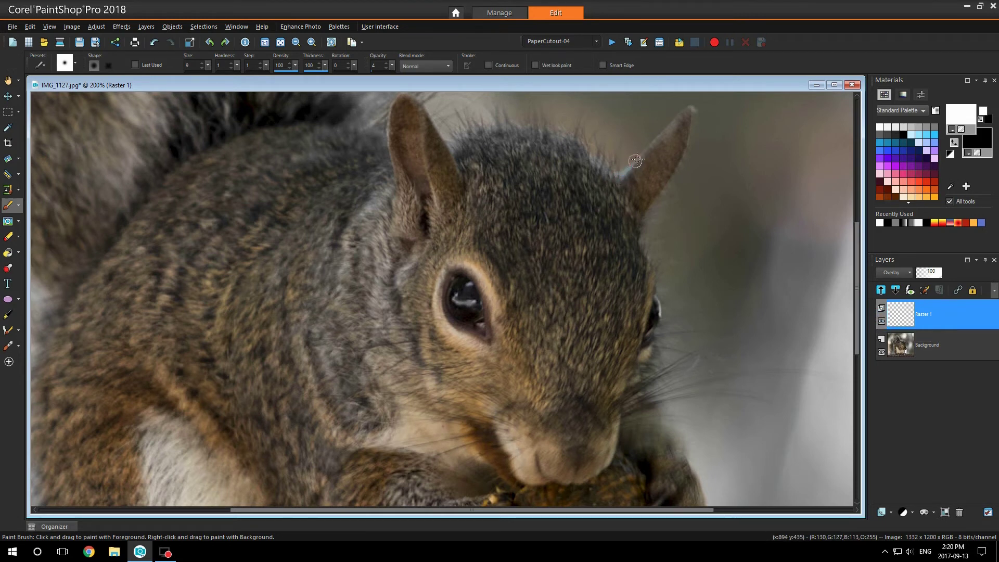
- Paint white strokes along the edges of the squirrel's left-hand ear and on the pale fur of its muzzle
mouse_move(390, 108)
mouse_down()
mouse_move(391, 155)
mouse_move(387, 136)
mouse_move(432, 176)
mouse_move(437, 217)
mouse_up()
click(386, 130)
click(432, 176)
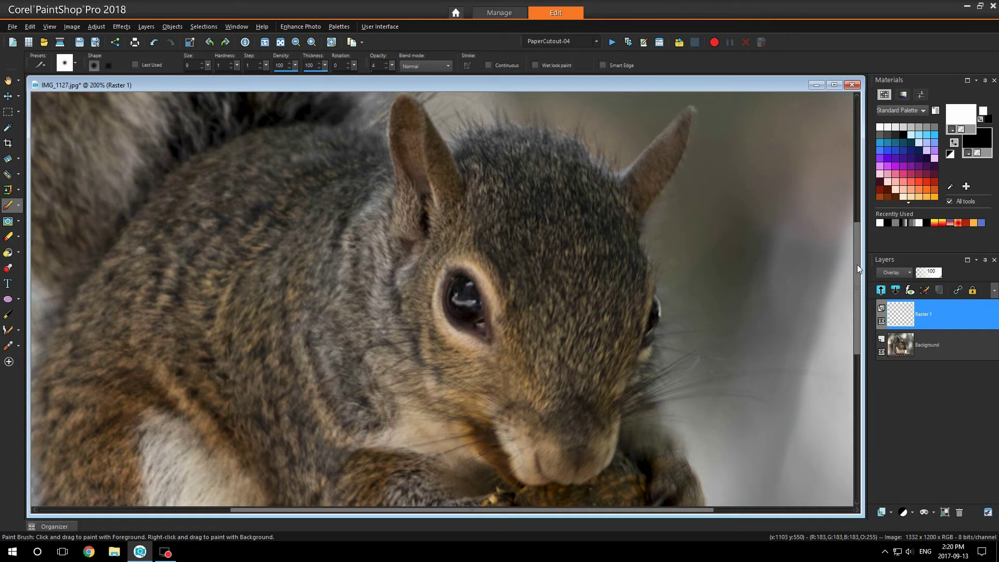
drag(857, 264, 827, 291)
click(503, 366)
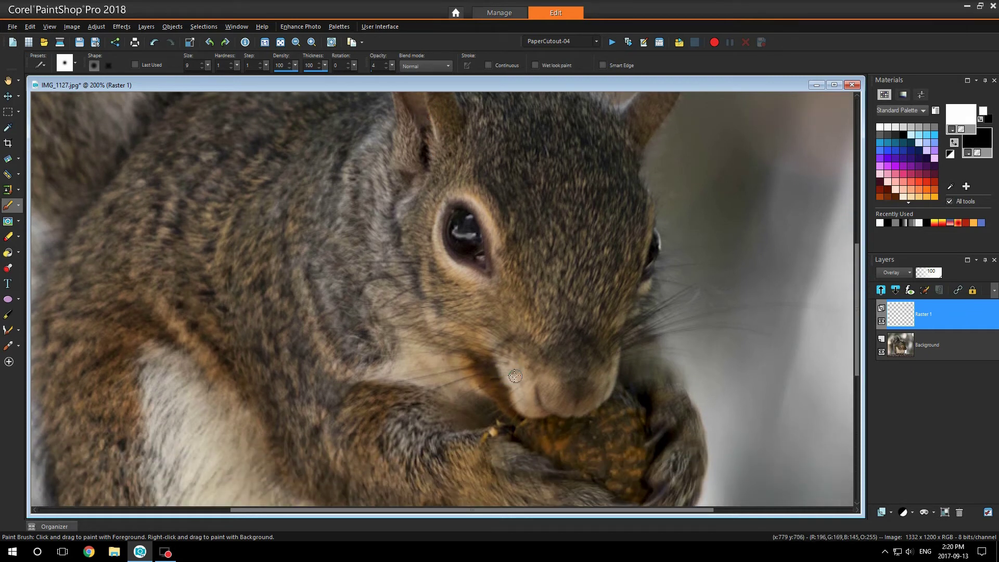
drag(504, 368, 528, 400)
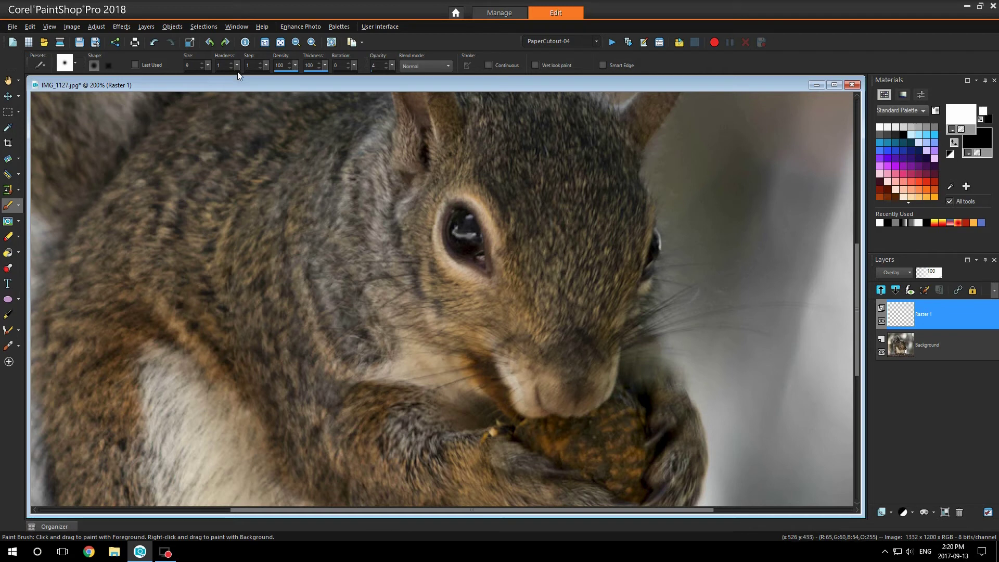
- Increase the brush size to 12 and lighten the muzzle and the pale fur below the cheek
click(200, 64)
click(200, 64)
click(522, 393)
drag(366, 378, 381, 369)
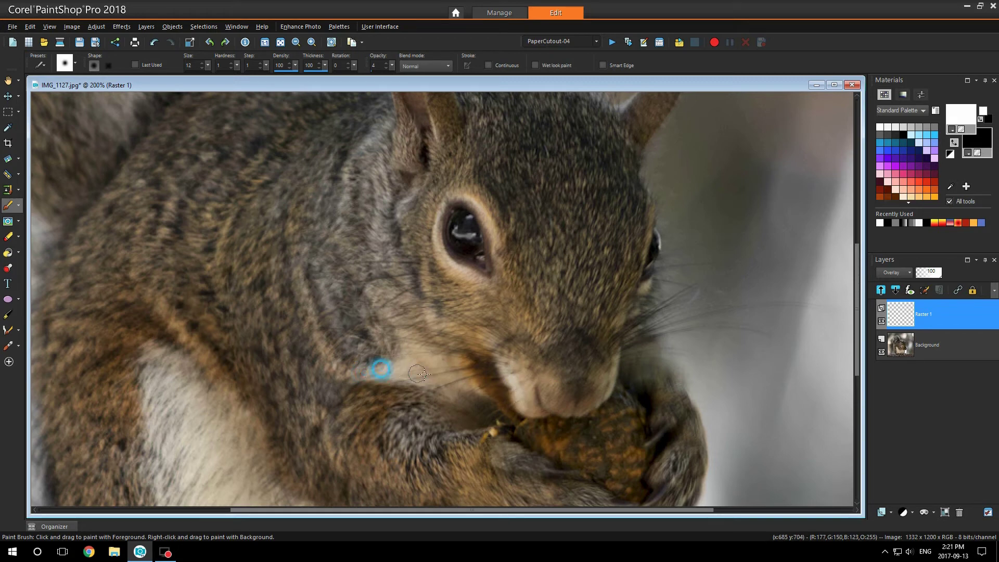
- Switch the paint colour to black and darken the shaded fur on the arm, inside the ear and along the neck
click(953, 143)
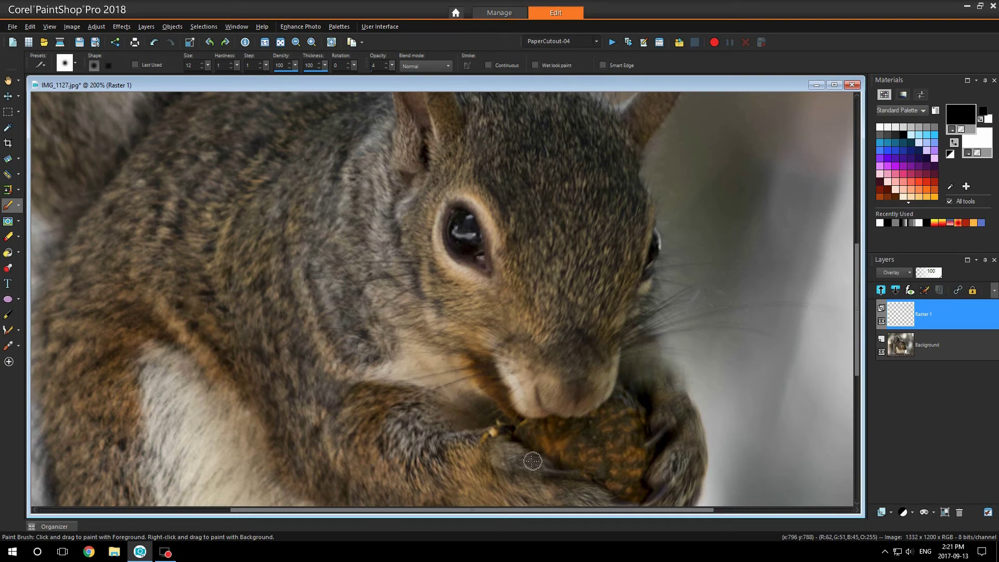
drag(430, 449, 432, 448)
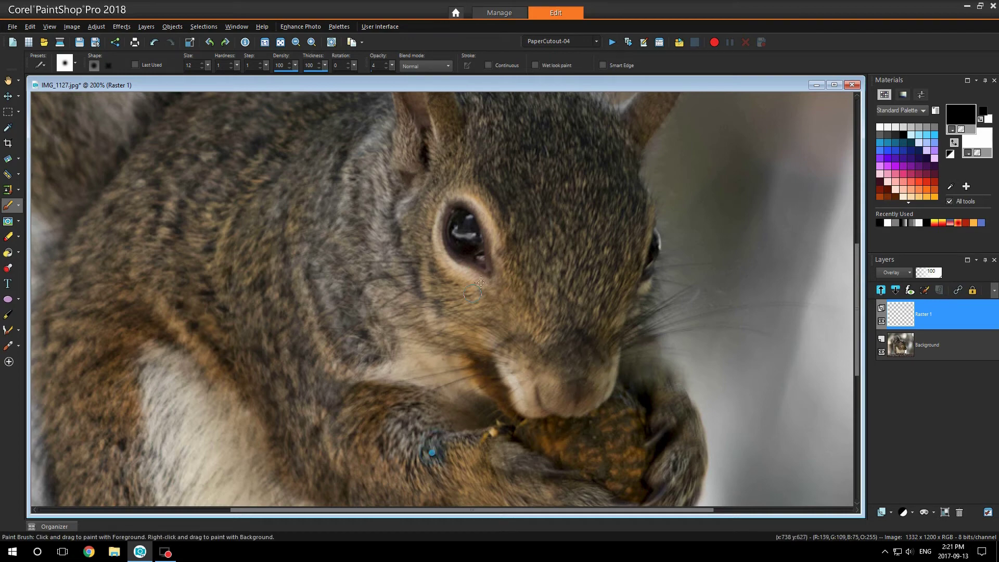
drag(858, 254, 858, 229)
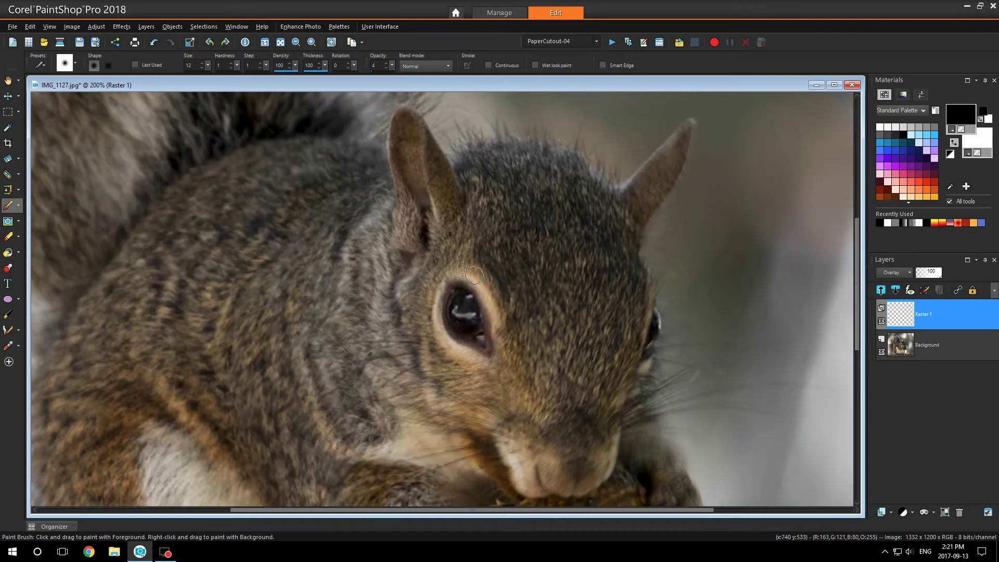
mouse_move(406, 191)
mouse_down()
mouse_move(418, 230)
mouse_move(404, 138)
mouse_move(405, 158)
mouse_up()
mouse_move(365, 214)
mouse_down()
mouse_move(344, 249)
mouse_move(343, 195)
mouse_move(331, 191)
mouse_move(387, 173)
mouse_move(370, 186)
mouse_move(348, 247)
mouse_up()
click(362, 180)
click(363, 424)
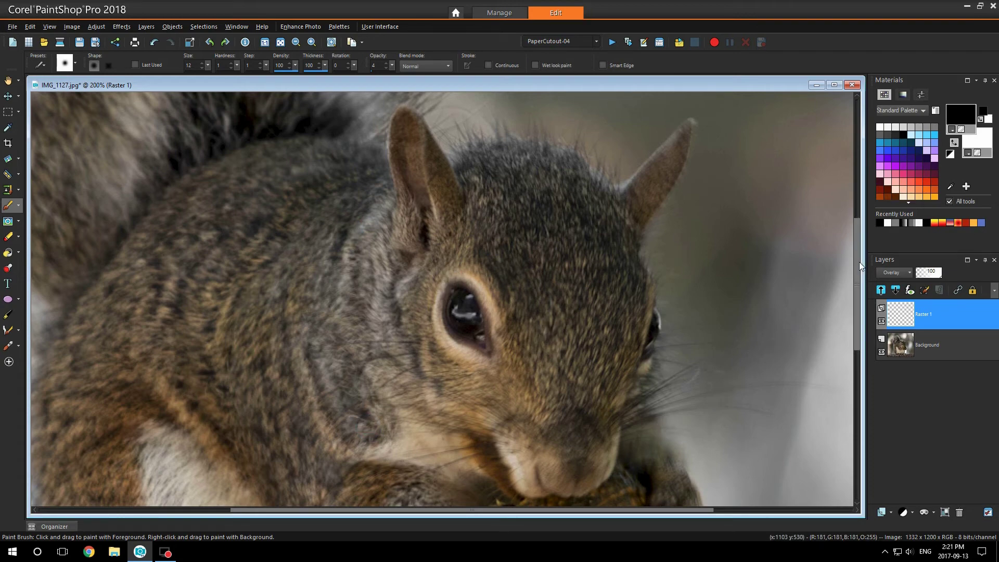
- Darken the shadows around the nut, beside the muzzle and between the fingers of the paw with black strokes
drag(859, 263, 862, 306)
drag(499, 404, 513, 410)
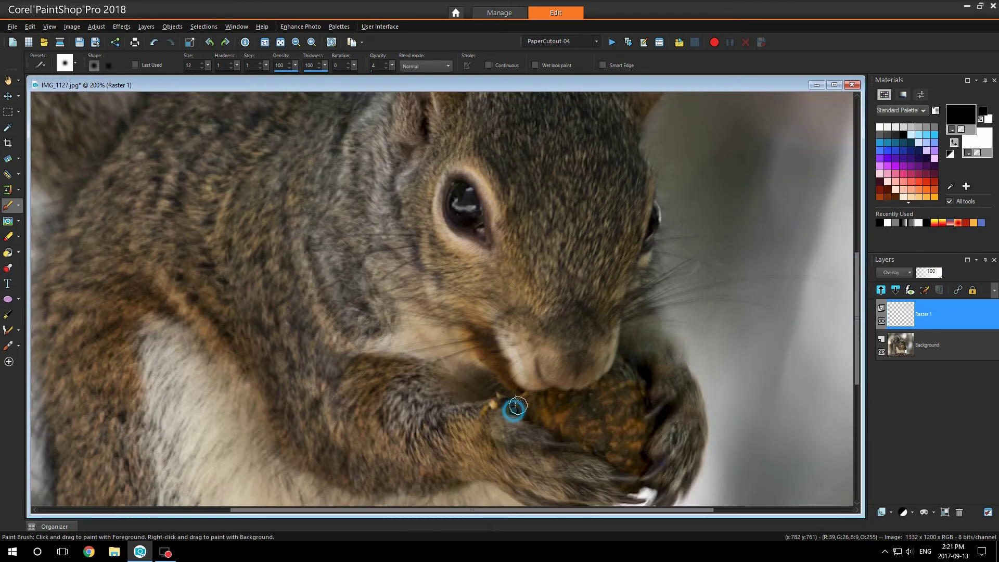
click(626, 347)
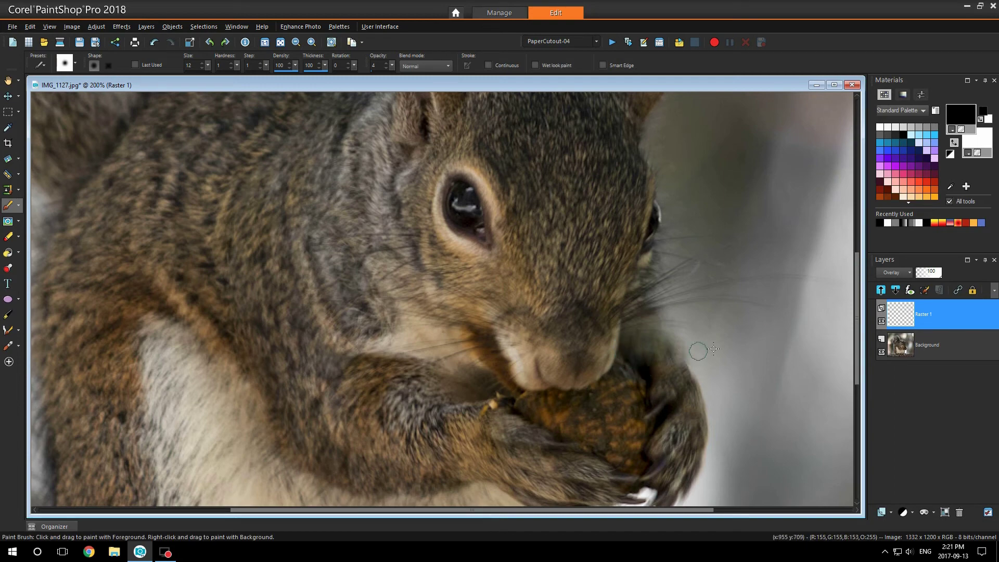
drag(857, 291, 858, 312)
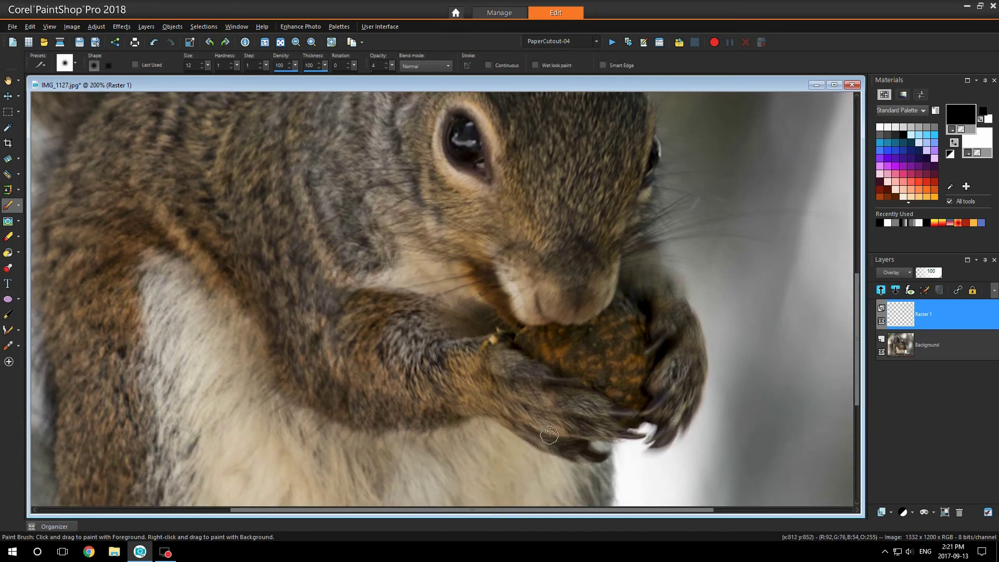
mouse_move(570, 385)
mouse_down()
mouse_move(584, 388)
mouse_move(599, 437)
mouse_move(581, 453)
mouse_up()
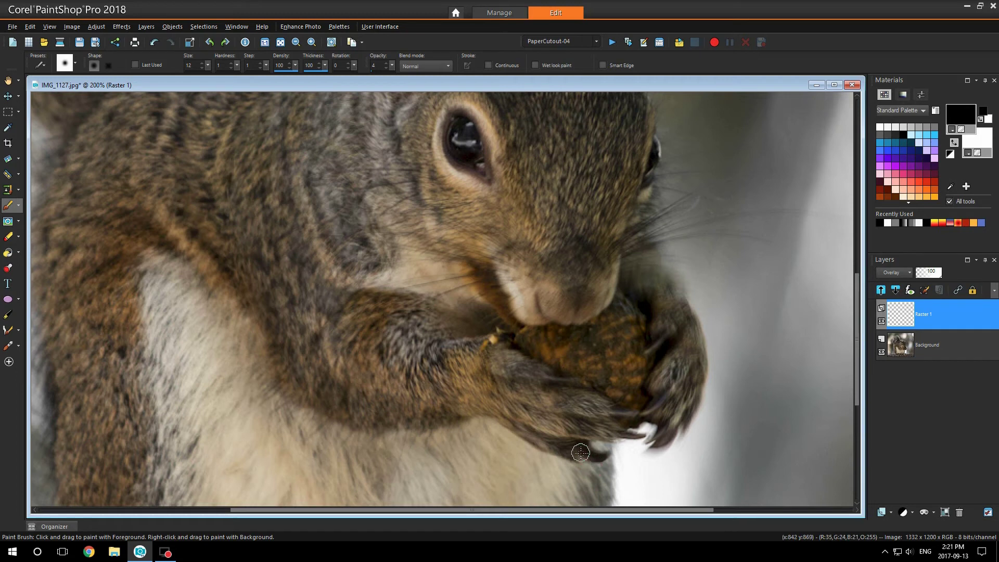
- Switch the paint colour back to white and lighten the edge of the eye and the lower muzzle
click(954, 142)
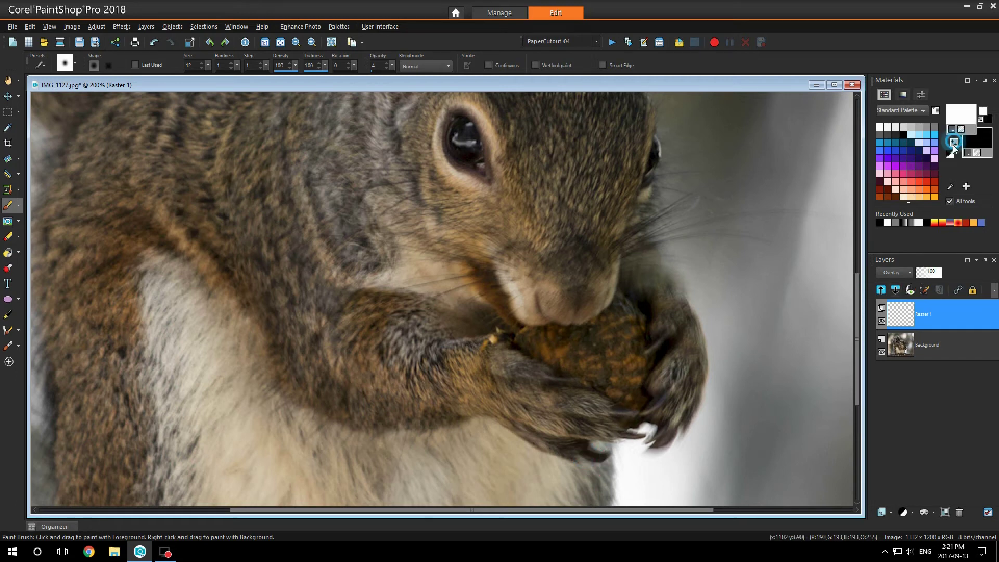
click(461, 183)
click(444, 169)
drag(858, 277, 858, 238)
drag(558, 423, 549, 420)
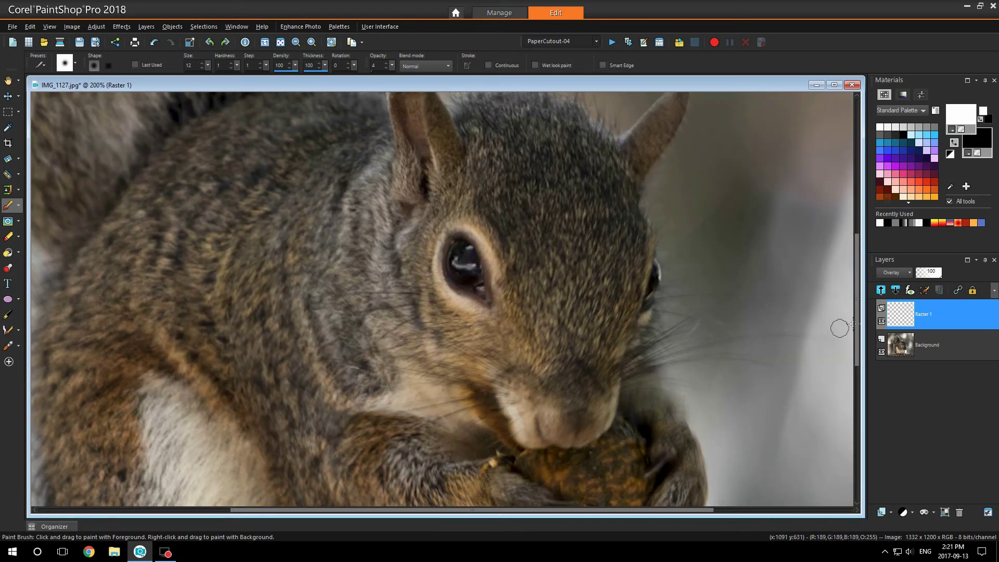
- Compare the image with the Raster 1 layer hidden and shown, and lighten the right edge of the muzzle
click(882, 321)
click(881, 321)
click(888, 328)
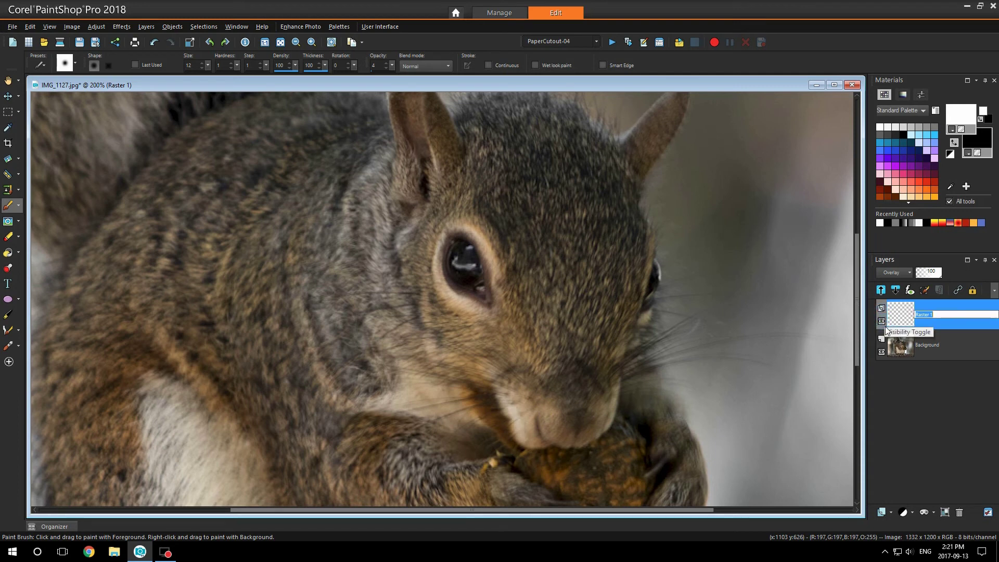
click(882, 322)
click(882, 322)
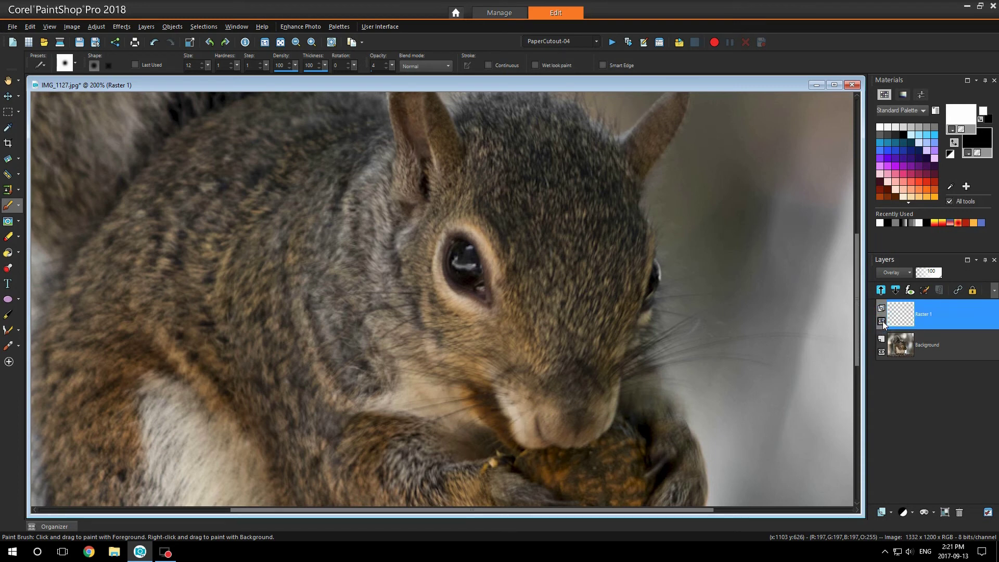
click(882, 321)
click(882, 322)
mouse_move(606, 430)
mouse_down()
mouse_move(611, 388)
mouse_move(609, 418)
mouse_up()
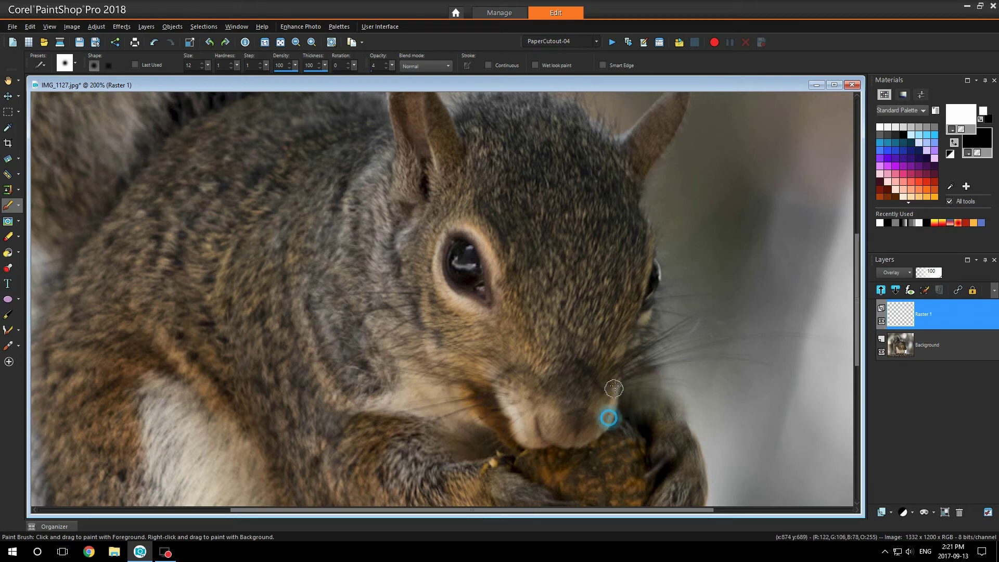
- Duplicate the Background layer
click(945, 340)
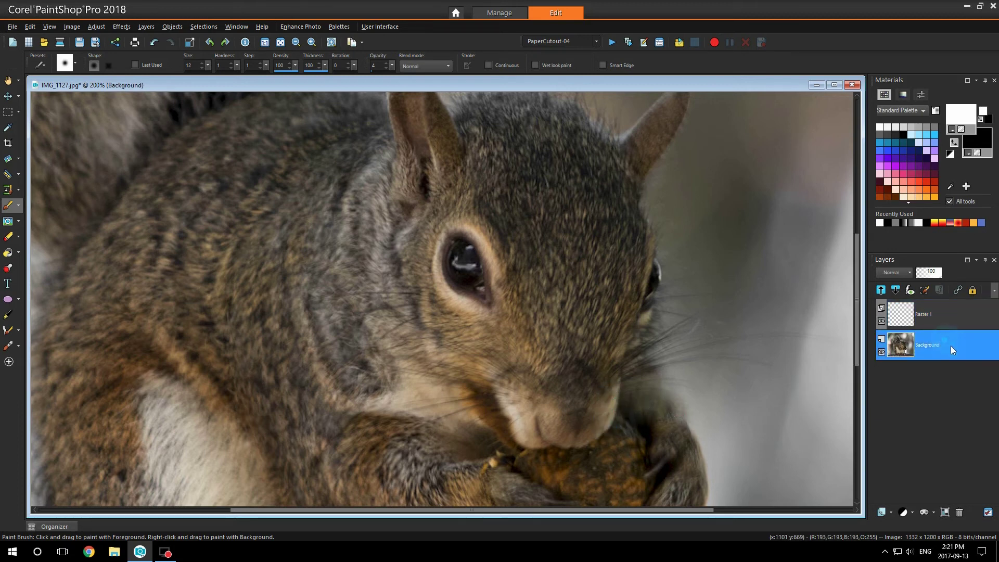
right_click(953, 347)
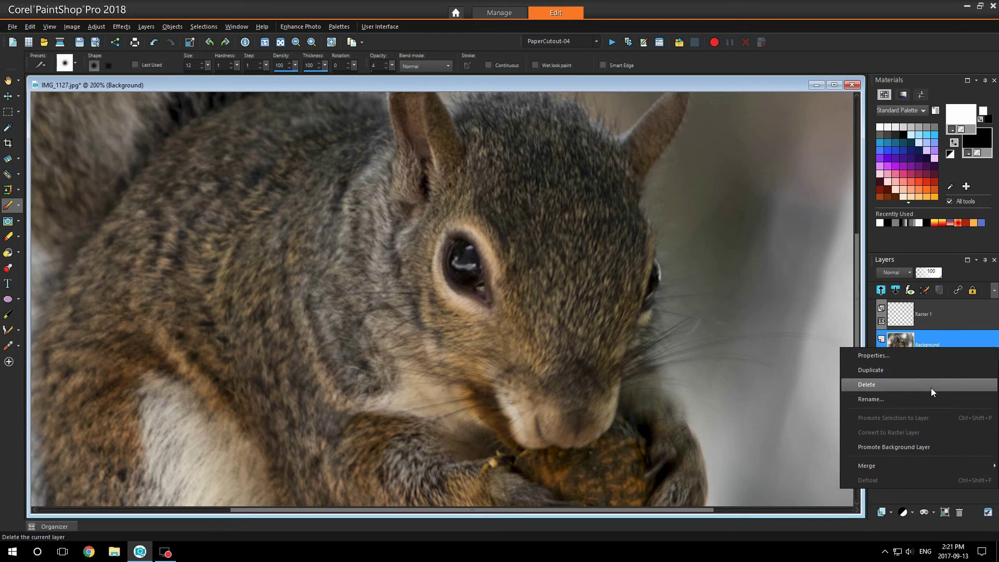
click(930, 373)
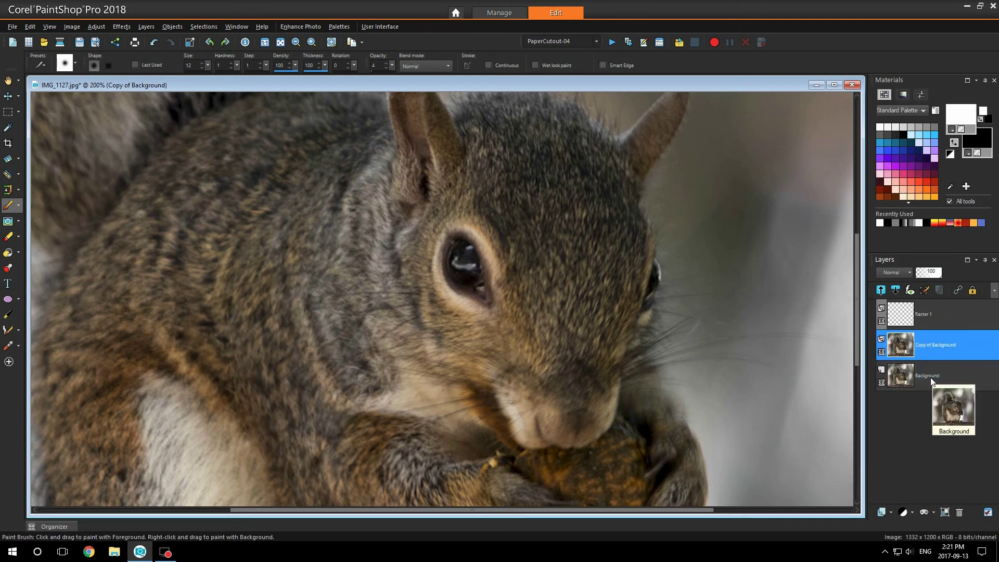
- Sharpen the highlights in both of the squirrel's eyes on the Copy of Background layer with the Sharpen brush
click(16, 222)
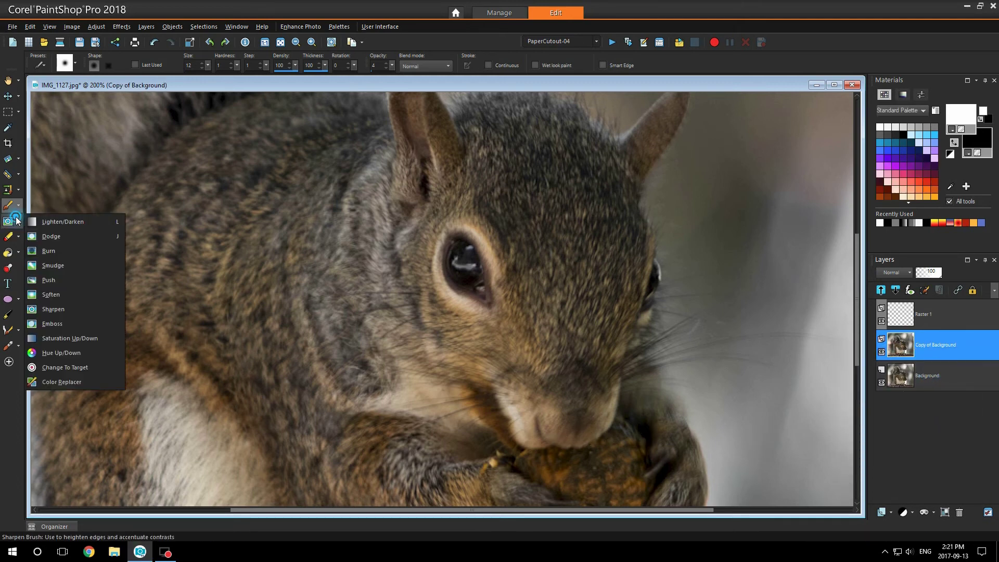
click(93, 310)
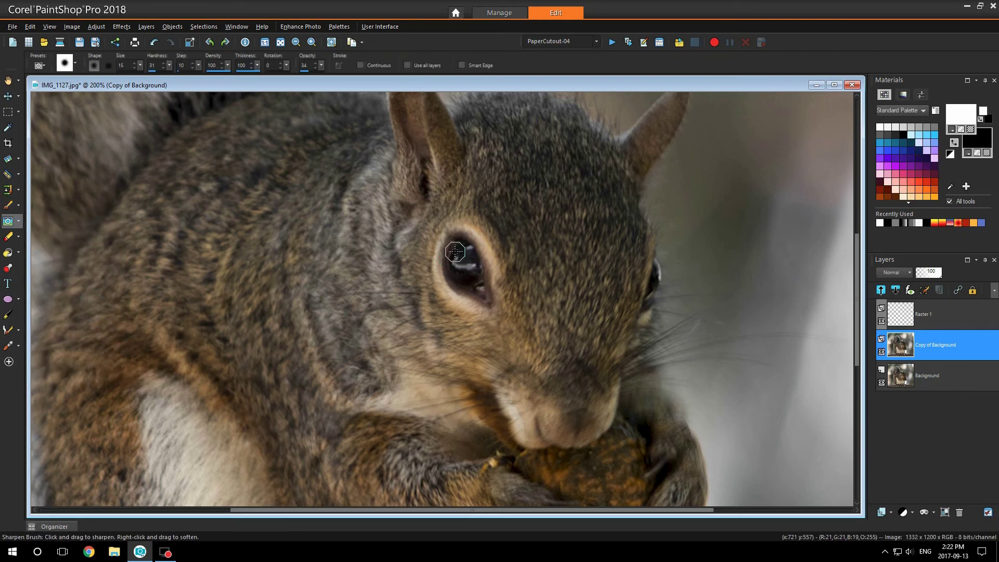
drag(453, 257, 467, 254)
mouse_move(654, 283)
mouse_down()
mouse_move(654, 268)
mouse_move(651, 288)
mouse_up()
mouse_move(473, 254)
mouse_down()
mouse_move(477, 284)
mouse_move(470, 261)
mouse_up()
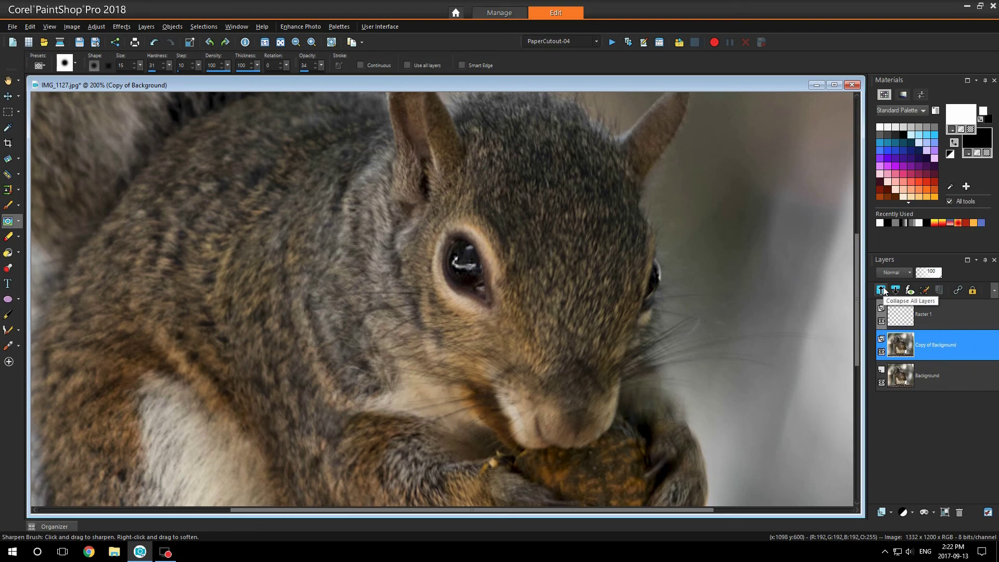
- Review the whole squirrel at 100% zoom and make Raster 1 the active layer
scroll(751, 223, down, 2)
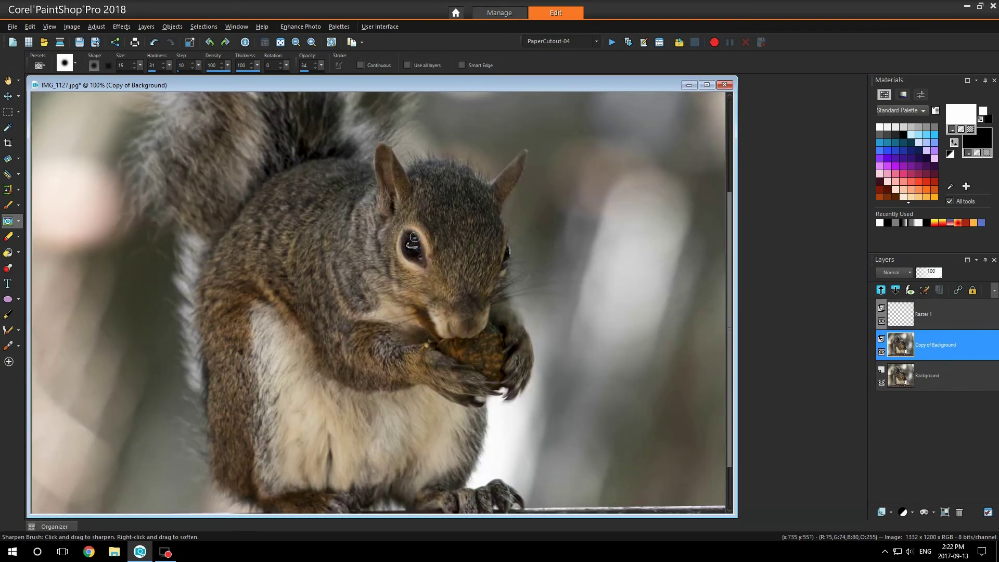
click(886, 321)
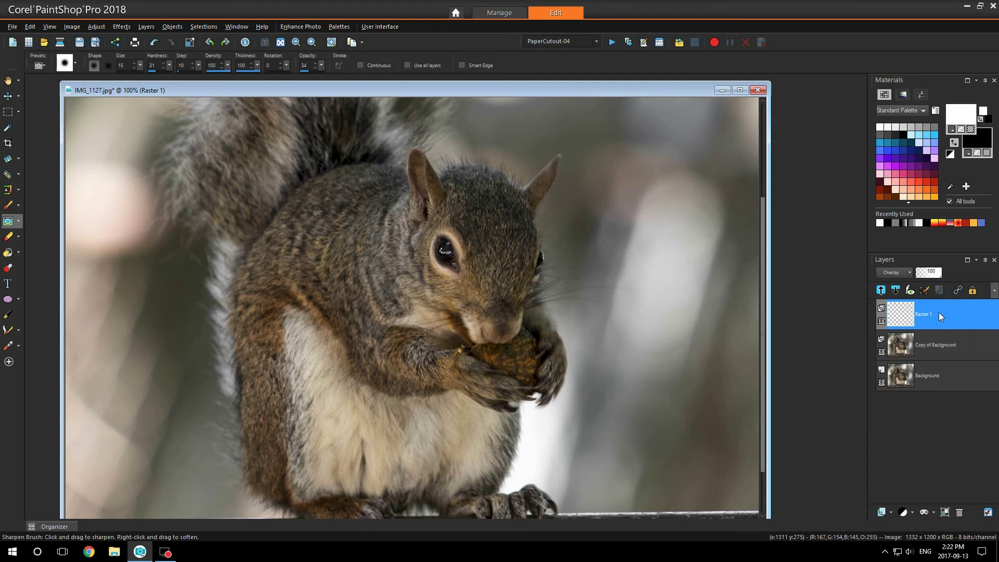
mouse_move(939, 312)
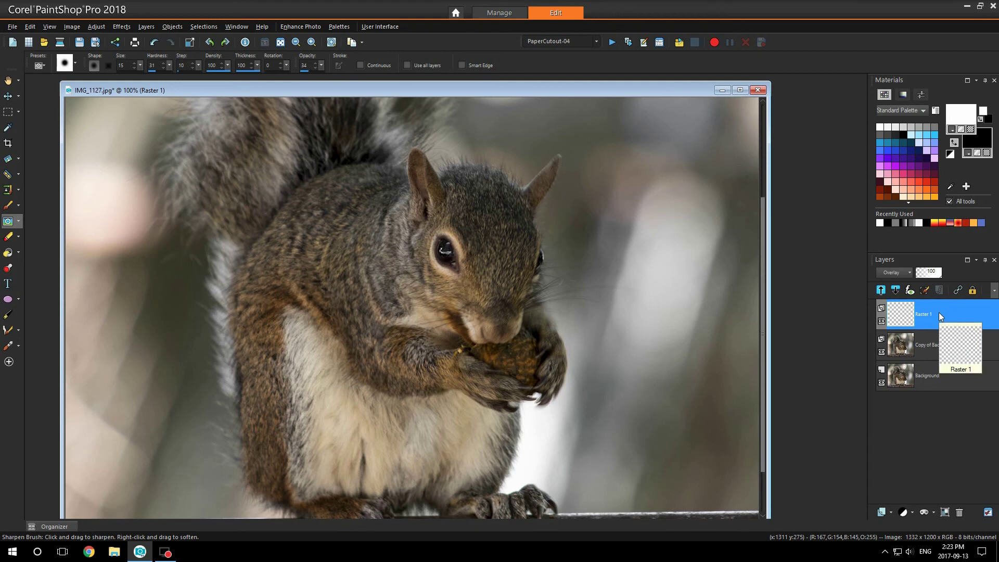